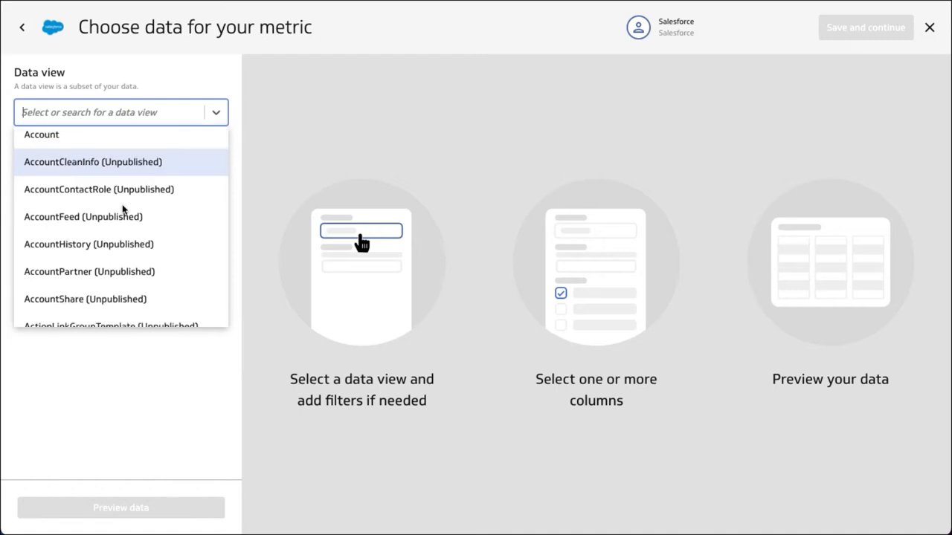
# Search the available data views for "lead" and select the Lead data view.
pyautogui.click(106, 113)
pyautogui.click(106, 114)
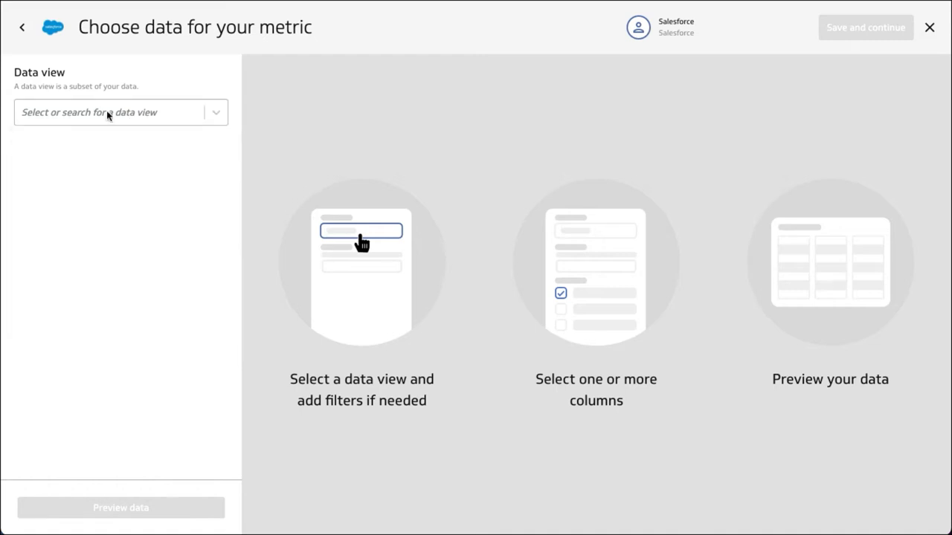
pyautogui.click(107, 113)
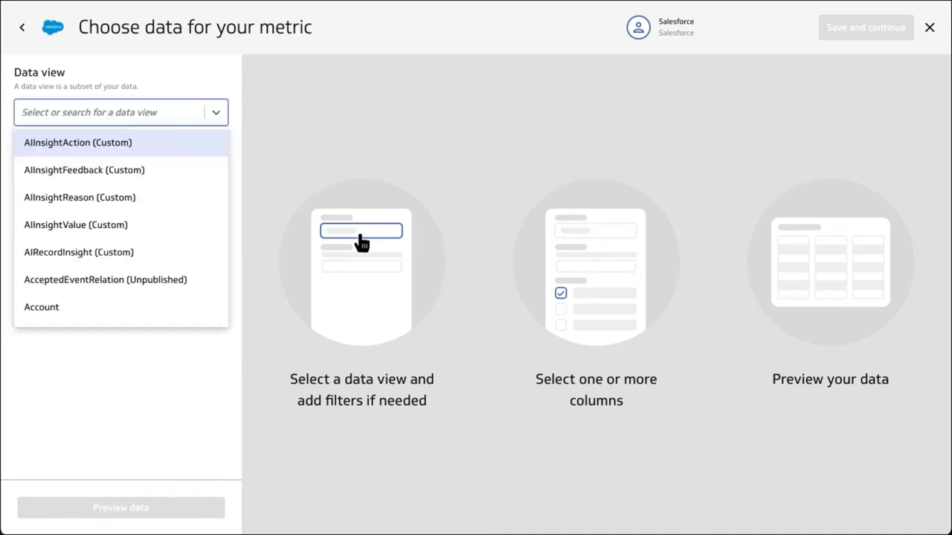
pyautogui.write('lead')
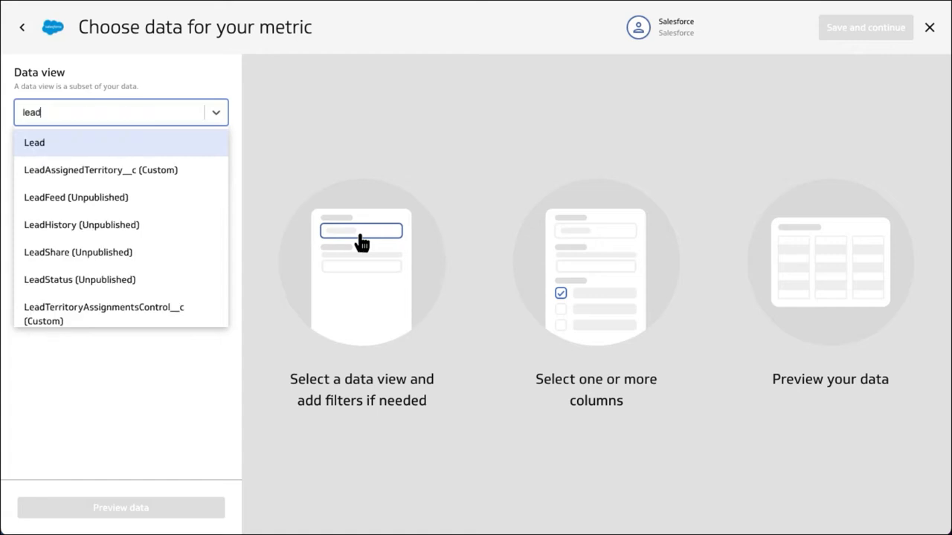
pyautogui.click(33, 142)
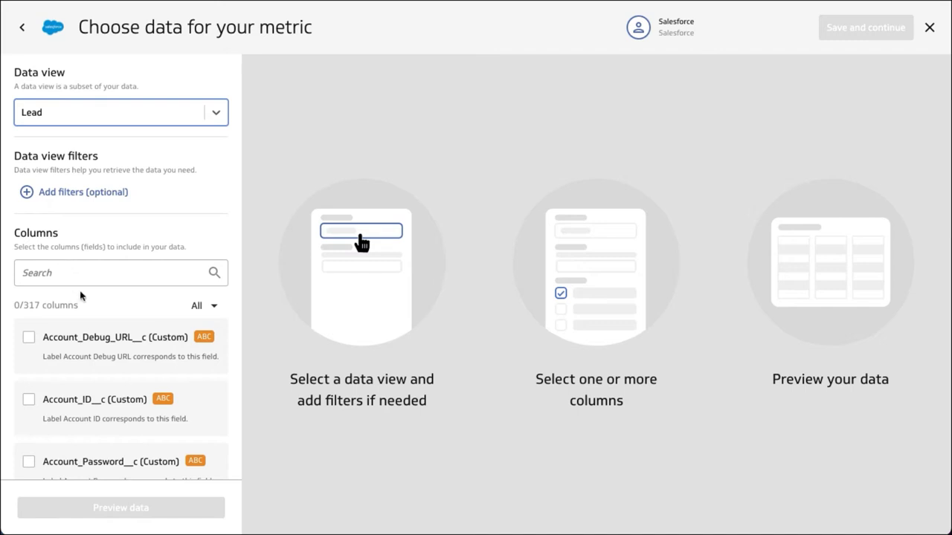
# Search the Lead columns for "created" and include the CreatedDate column in the data.
pyautogui.scroll(-5, 93, 433)
pyautogui.scroll(-7, 93, 432)
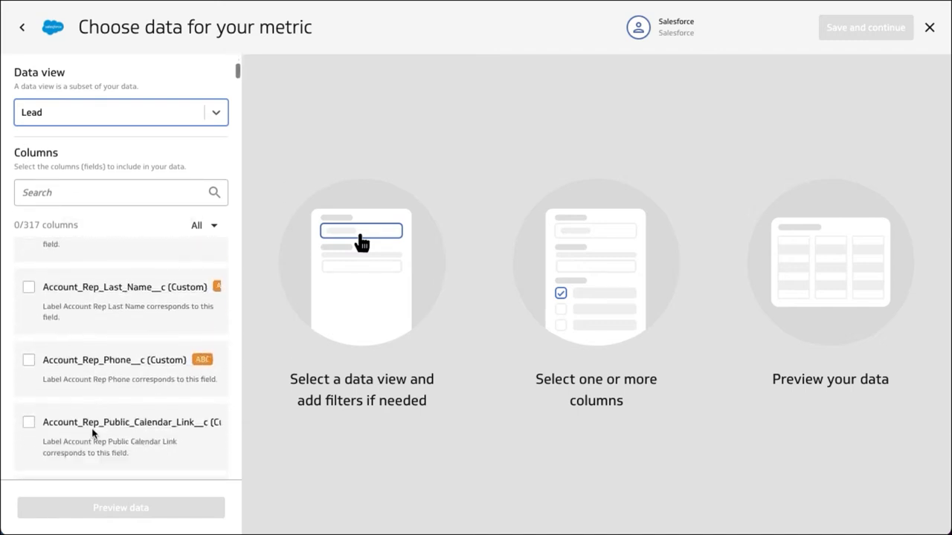
pyautogui.scroll(10, 108, 393)
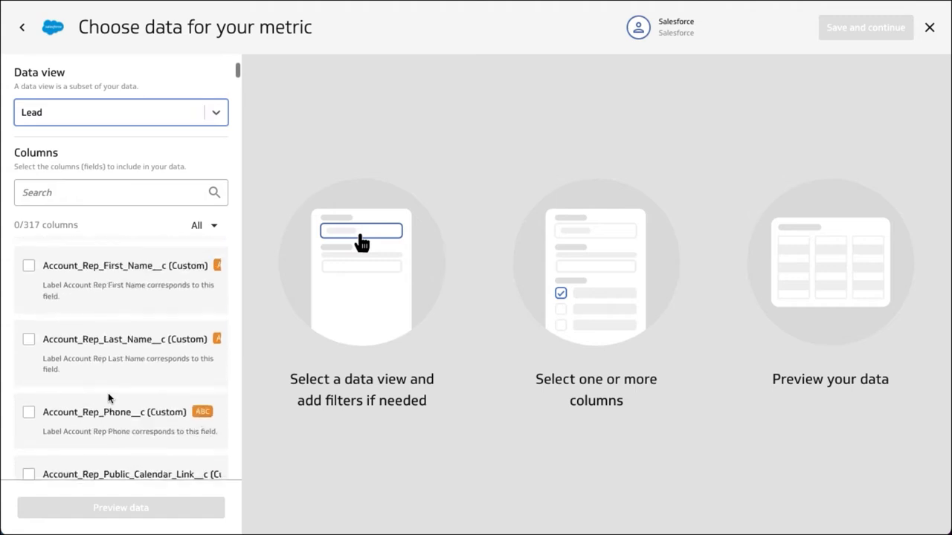
pyautogui.click(68, 275)
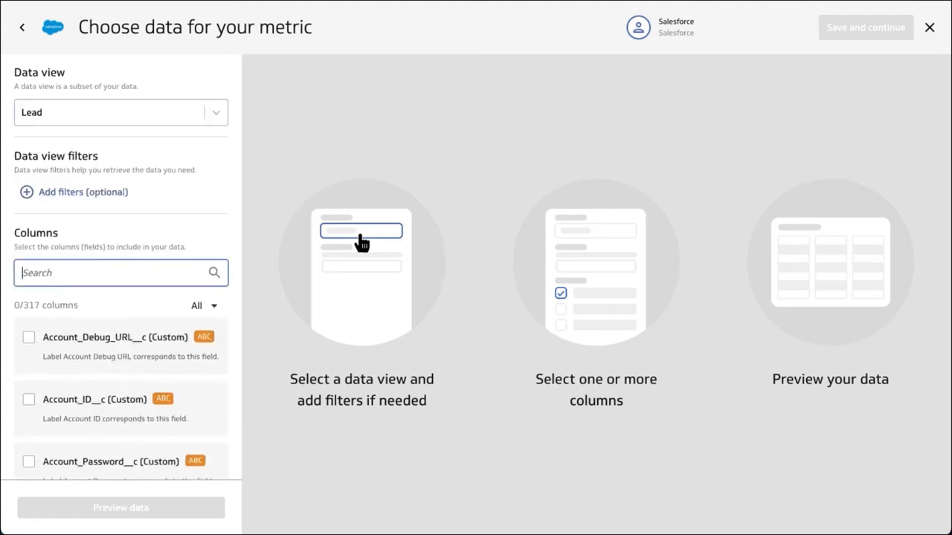
pyautogui.write('created')
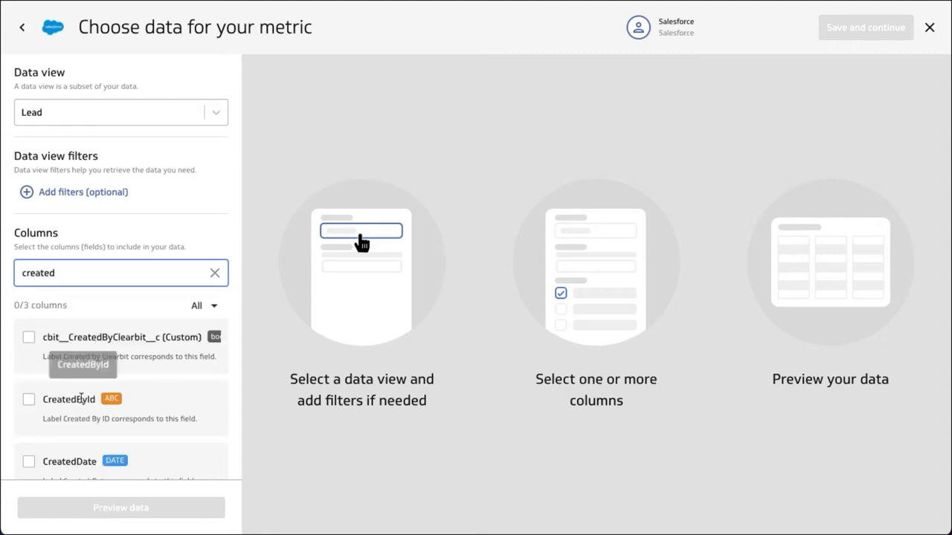
pyautogui.scroll(-1, 115, 404)
pyautogui.click(29, 439)
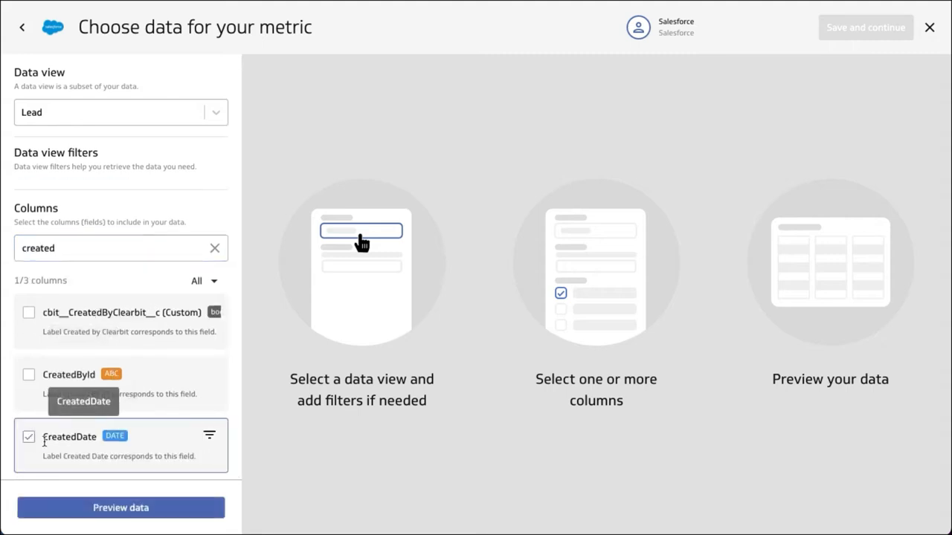
# Search the Lead columns for "ID" and include the Id and OwnerId columns.
pyautogui.moveTo(70, 249); pyautogui.dragTo(12, 250)
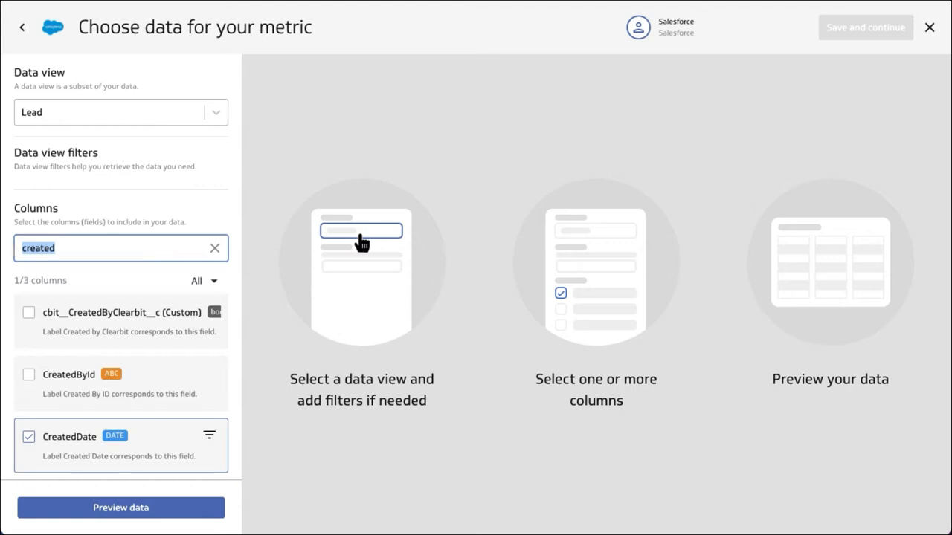
pyautogui.write('ID')
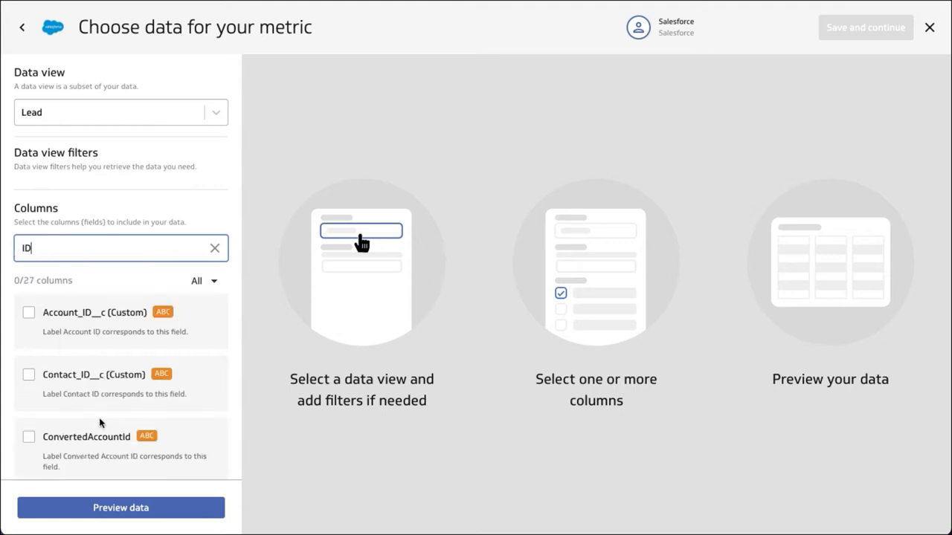
pyautogui.scroll(-5, 101, 423)
pyautogui.scroll(-5, 82, 394)
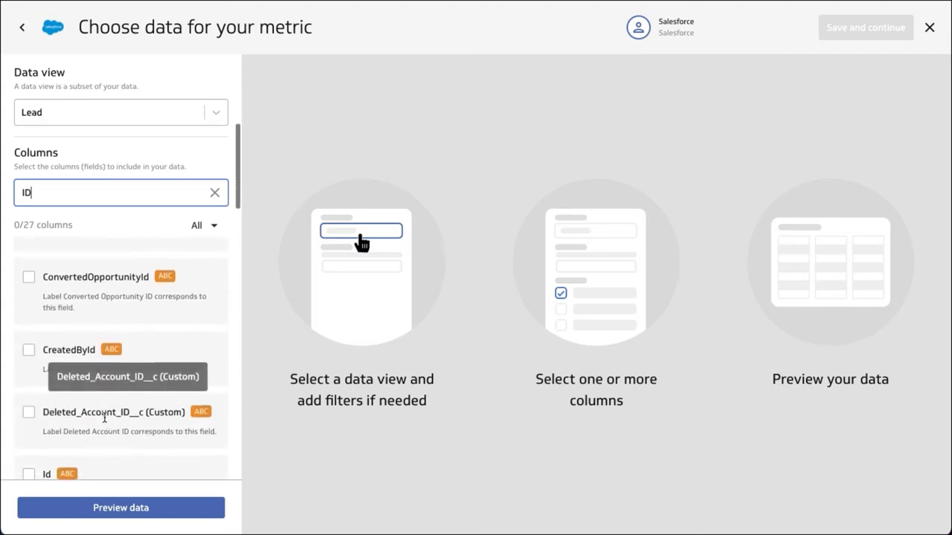
pyautogui.click(30, 345)
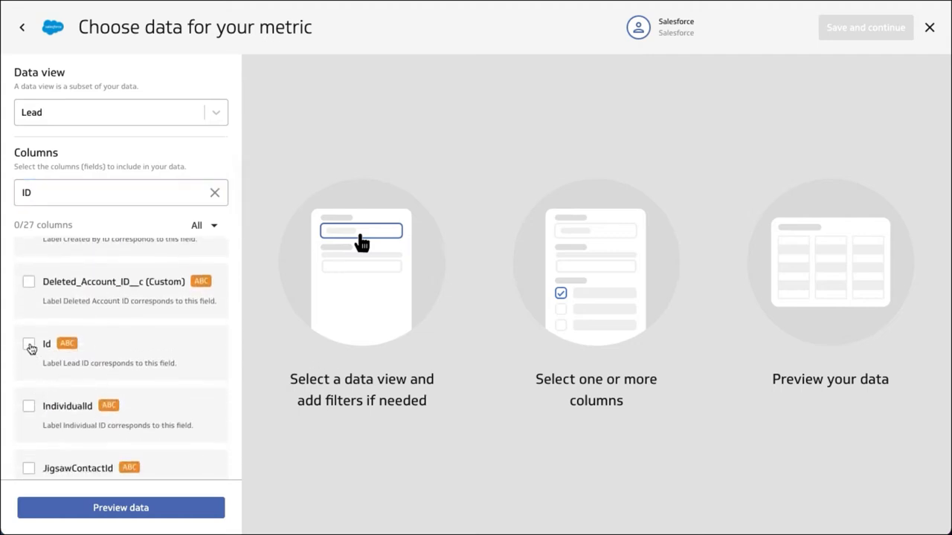
pyautogui.scroll(-6, 137, 363)
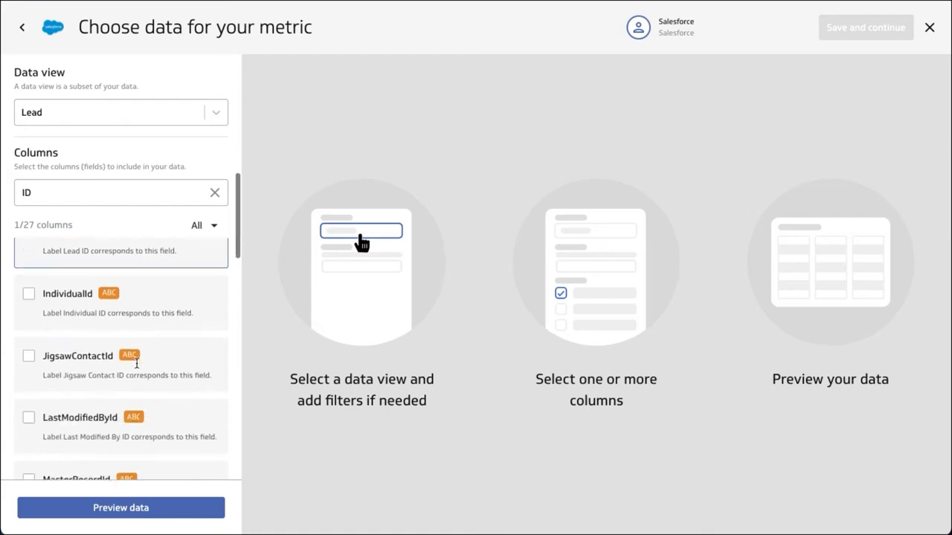
pyautogui.scroll(-3, 137, 369)
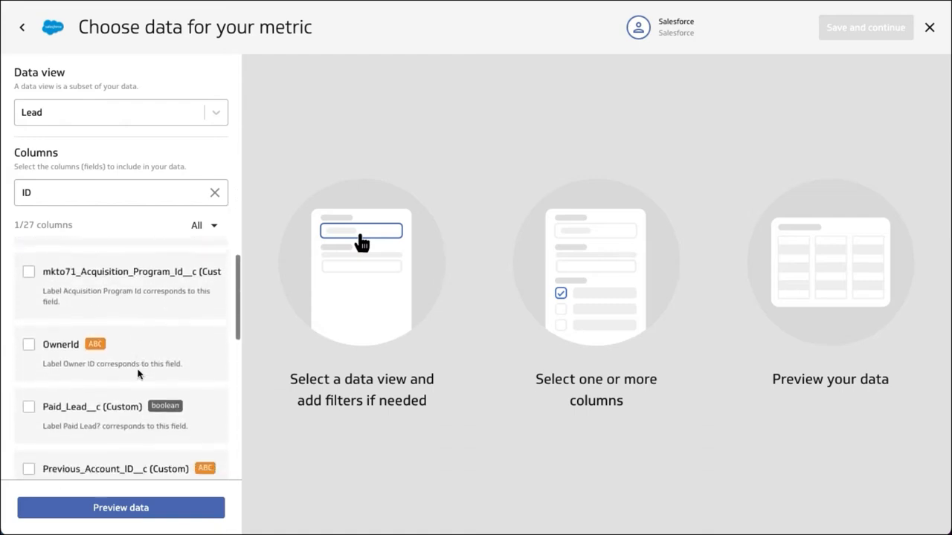
pyautogui.click(30, 336)
# Find and include the Country and Status columns of the Lead data view.
pyautogui.moveTo(36, 193); pyautogui.dragTo(16, 192)
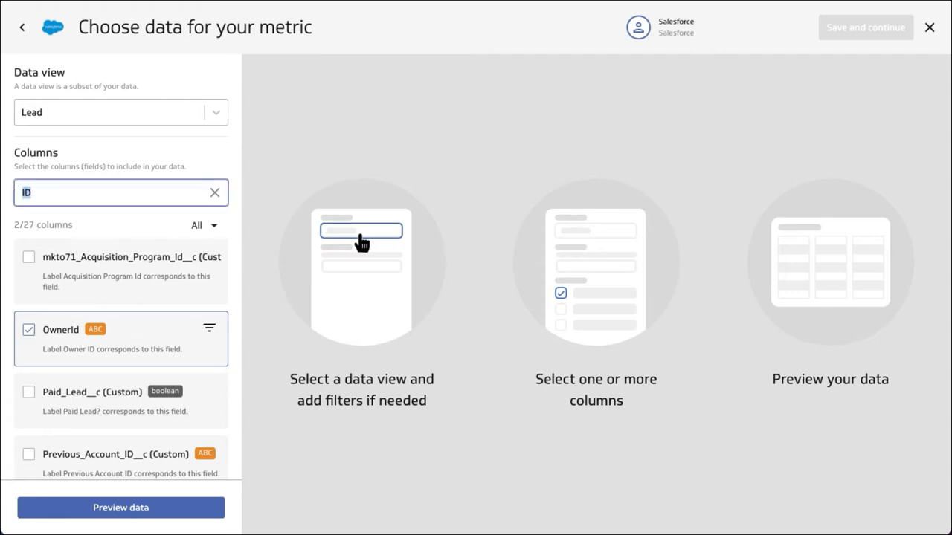
pyautogui.write('country')
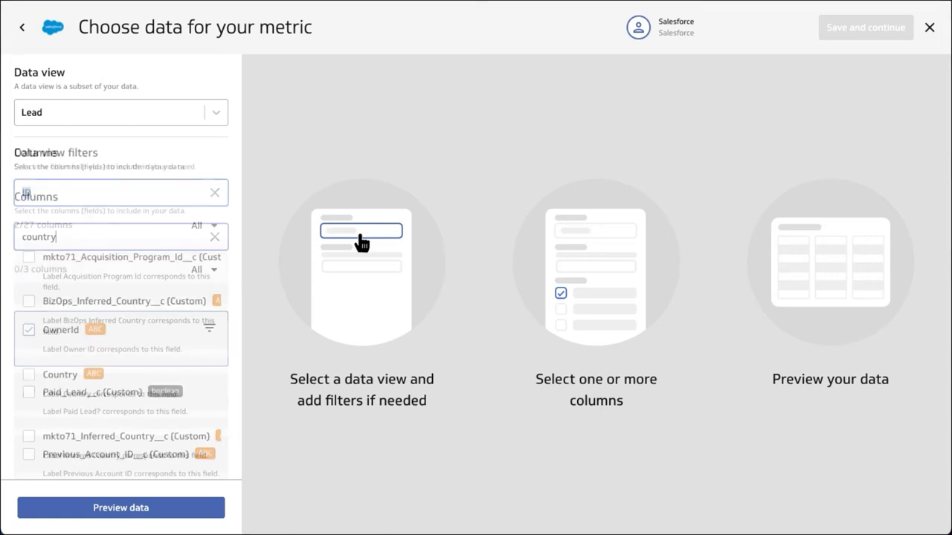
pyautogui.click(85, 368)
pyautogui.moveTo(58, 236); pyautogui.dragTo(4, 233)
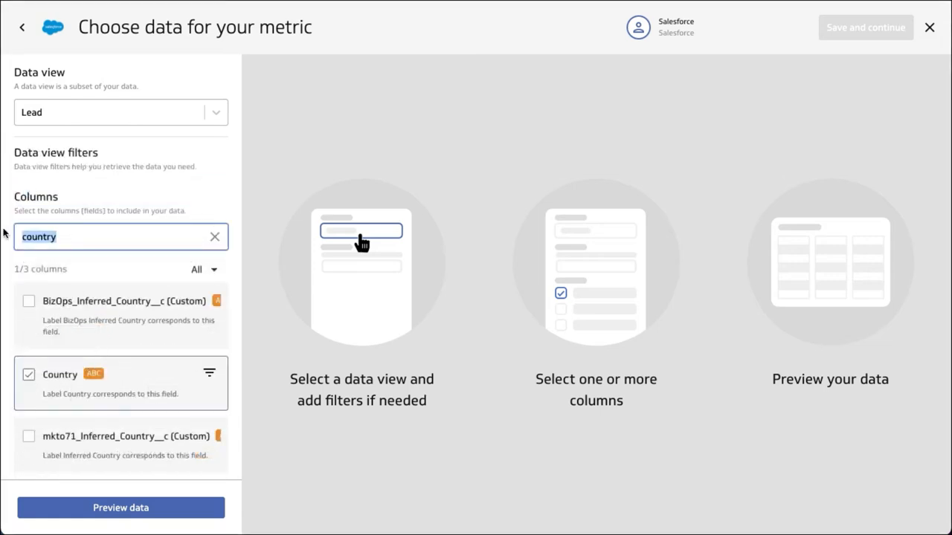
pyautogui.write('status')
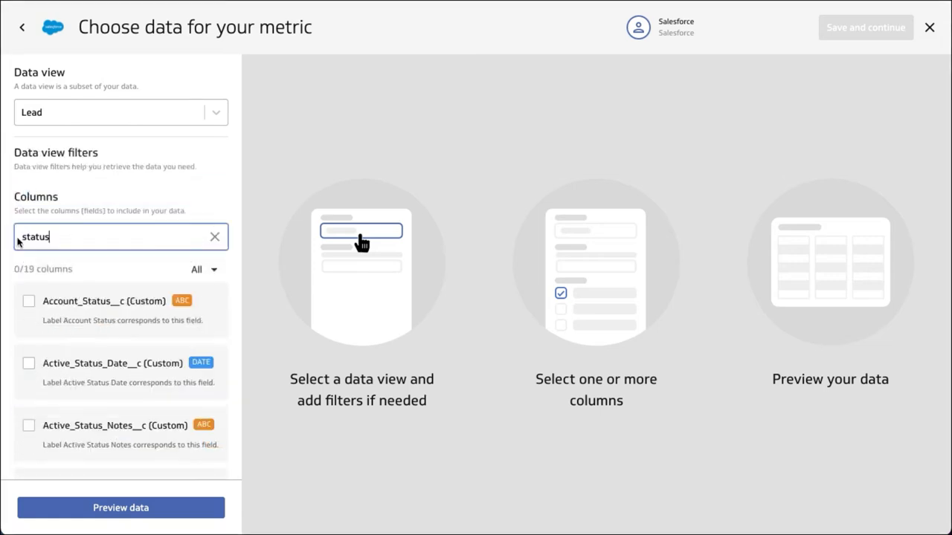
pyautogui.scroll(-5, 74, 397)
pyautogui.scroll(-8, 82, 401)
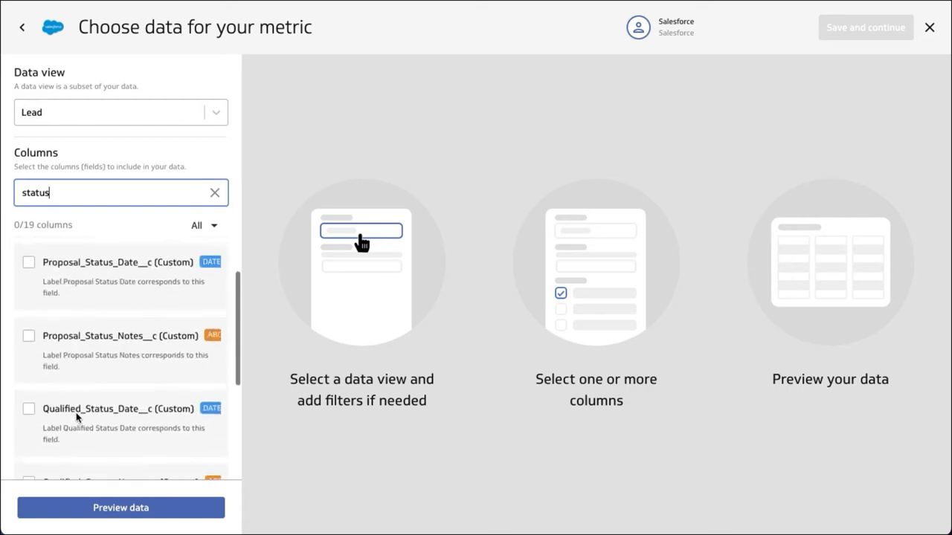
pyautogui.click(28, 328)
# Add the IsConverted column to the selection and preview the resulting Lead data across all columns.
pyautogui.doubleClick(41, 192)
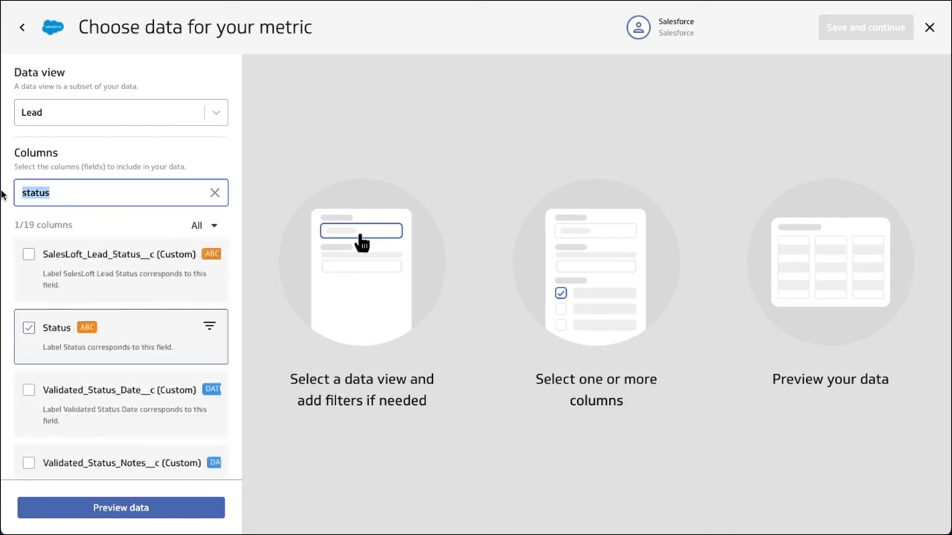
pyautogui.write('iscon')
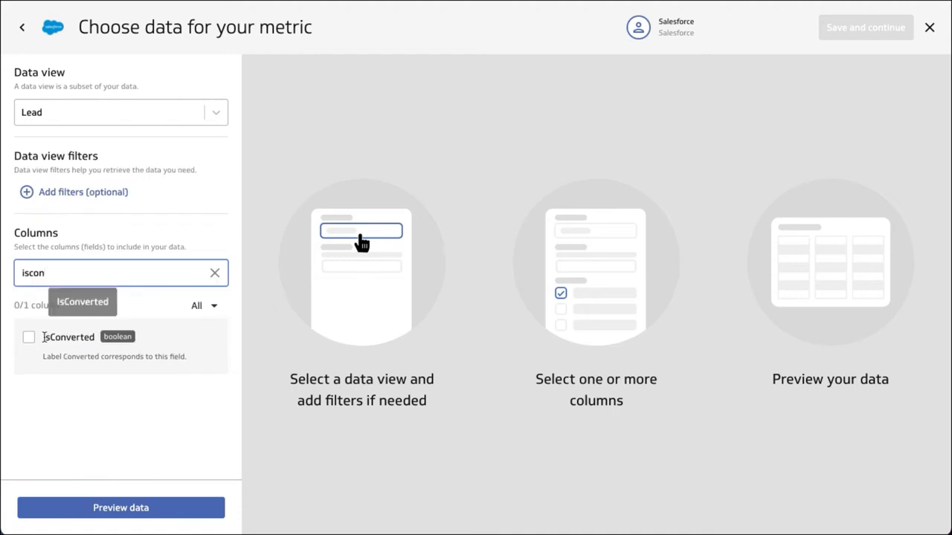
pyautogui.click(28, 337)
pyautogui.click(117, 510)
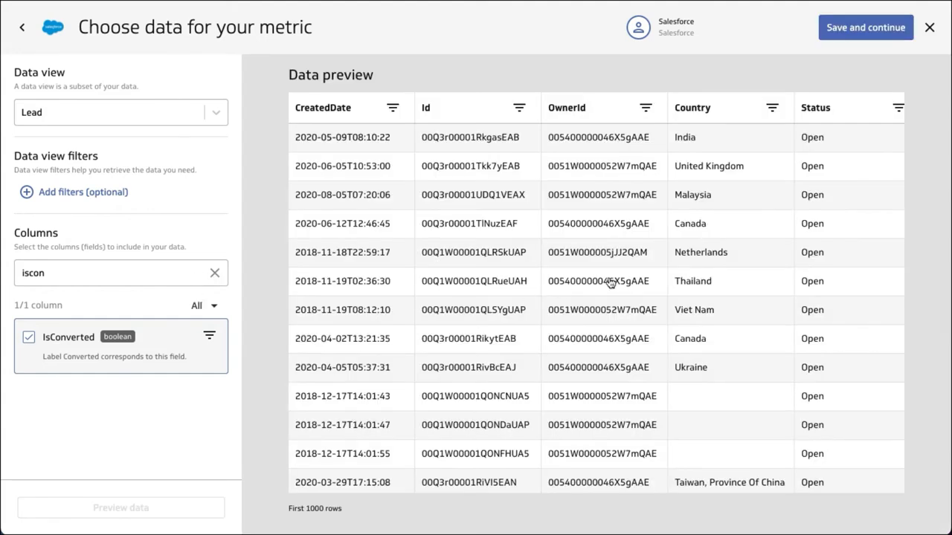
pyautogui.hscroll(4, 701, 278)
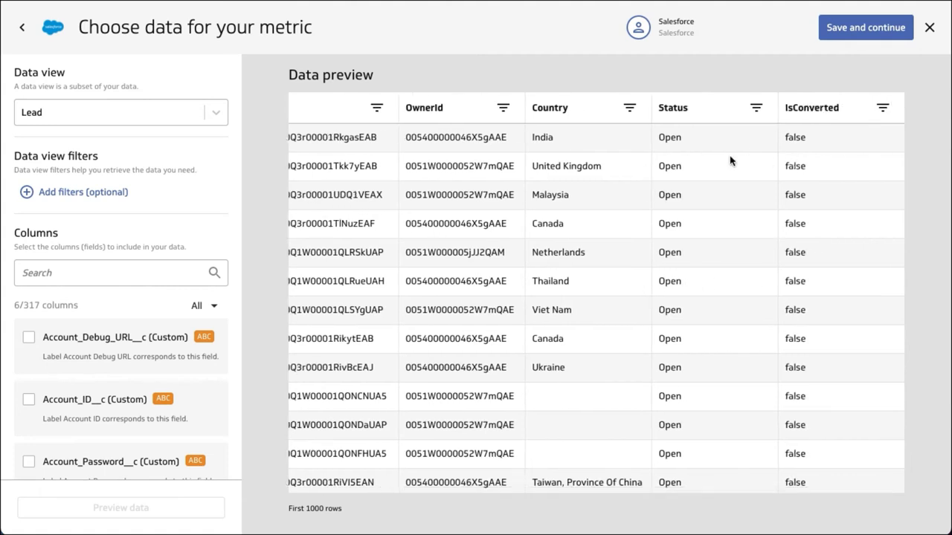
pyautogui.hscroll(-5, 651, 208)
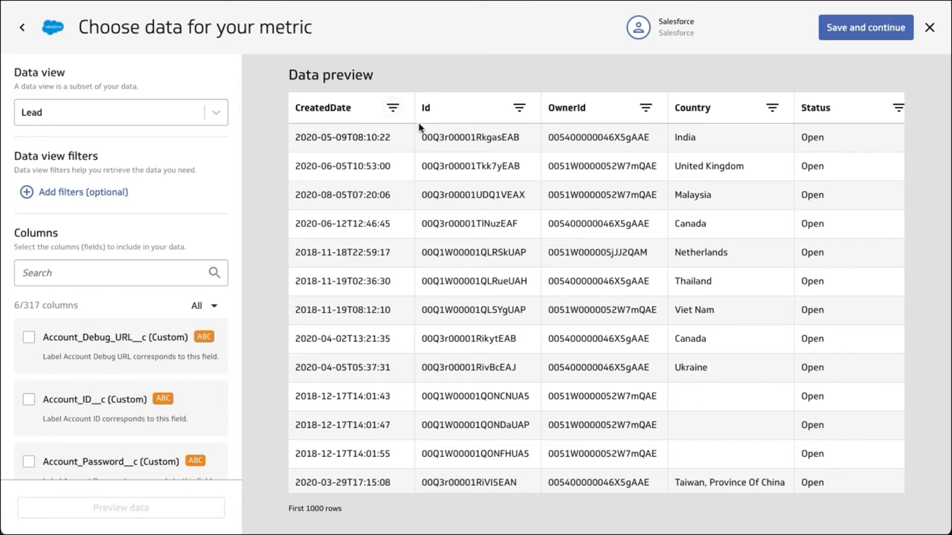
# Filter the previewed data by CreatedDate to records after 30 days ago and apply the filter.
pyautogui.click(393, 110)
pyautogui.click(474, 72)
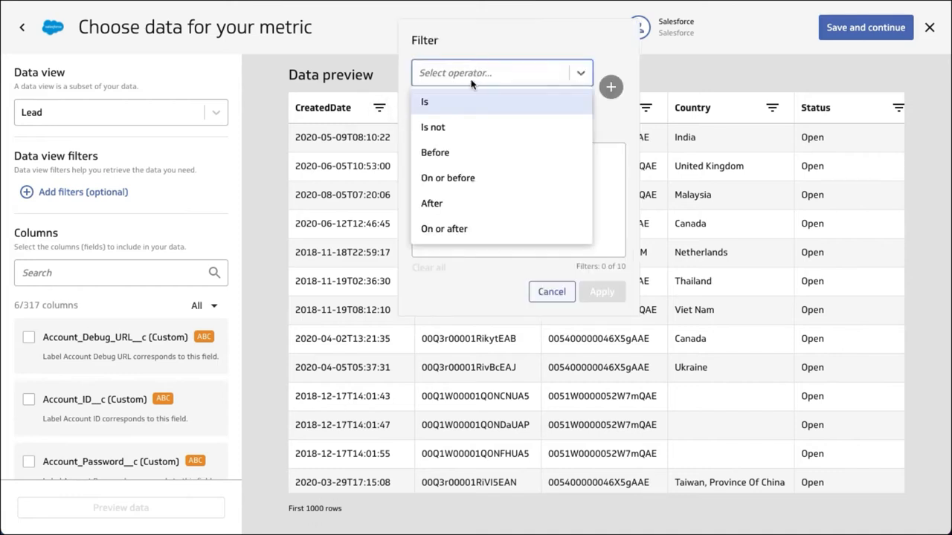
pyautogui.click(442, 205)
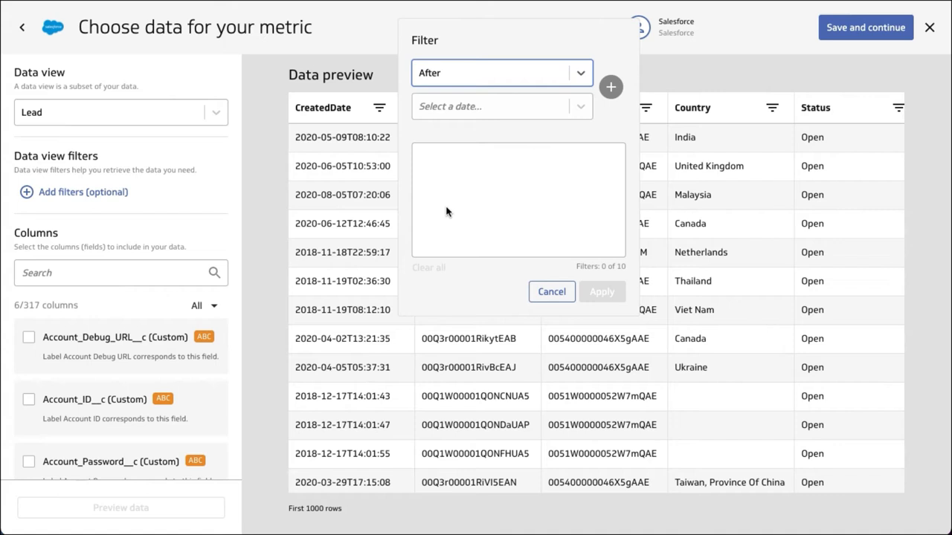
pyautogui.click(487, 109)
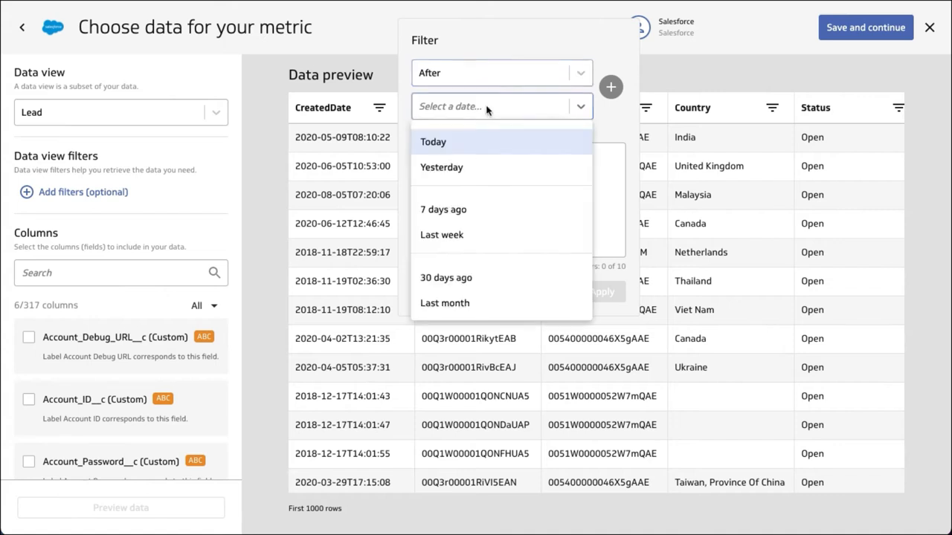
pyautogui.click(438, 276)
pyautogui.click(608, 88)
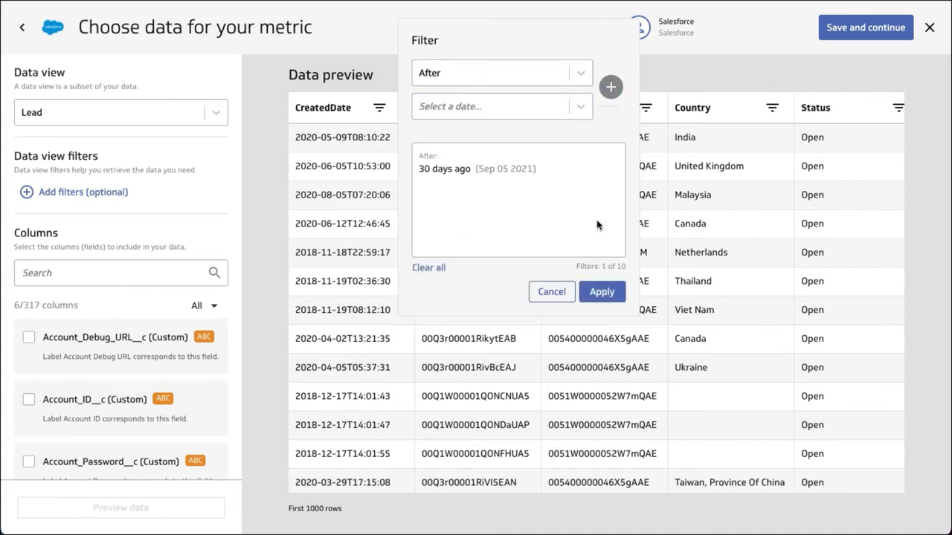
pyautogui.click(601, 292)
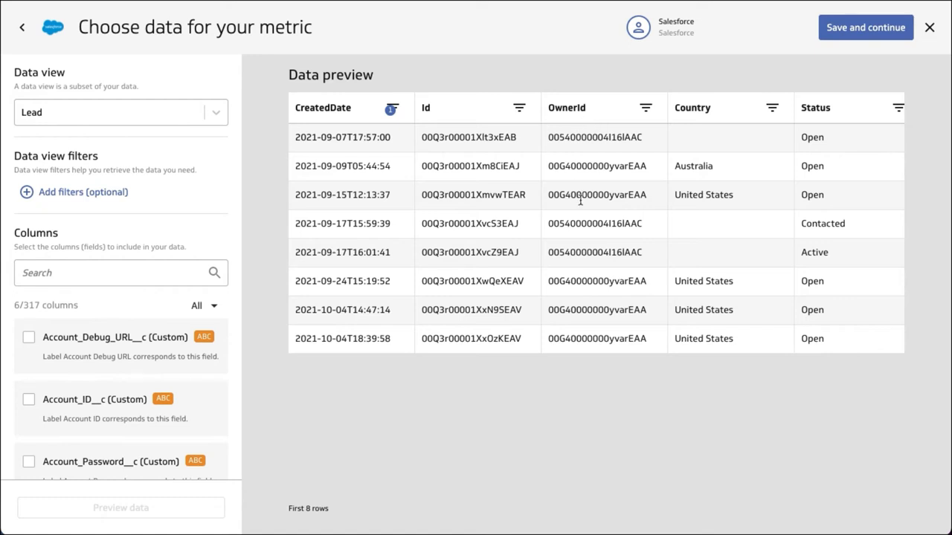
# Switch the data view from Lead to User by searching for "user".
pyautogui.click(86, 116)
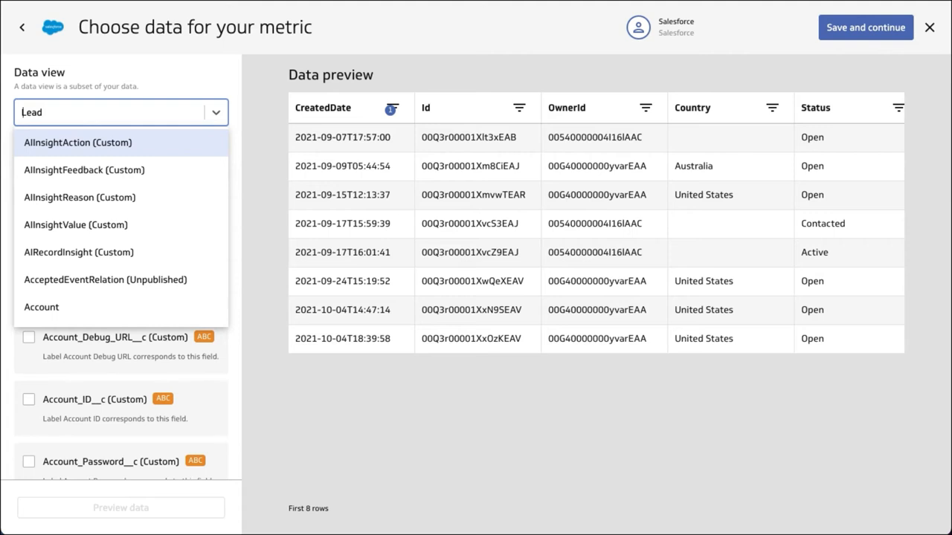
pyautogui.write('user')
pyautogui.scroll(-1, 74, 216)
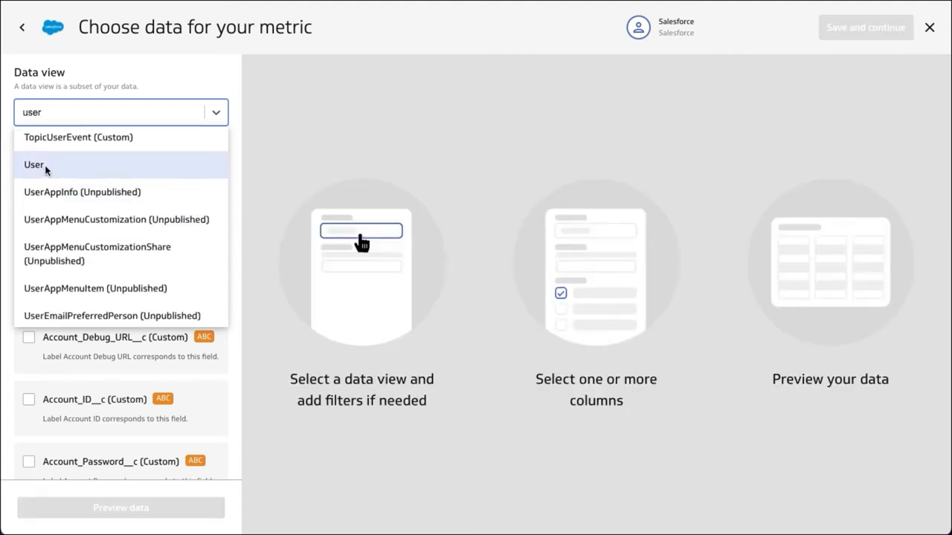
pyautogui.click(45, 170)
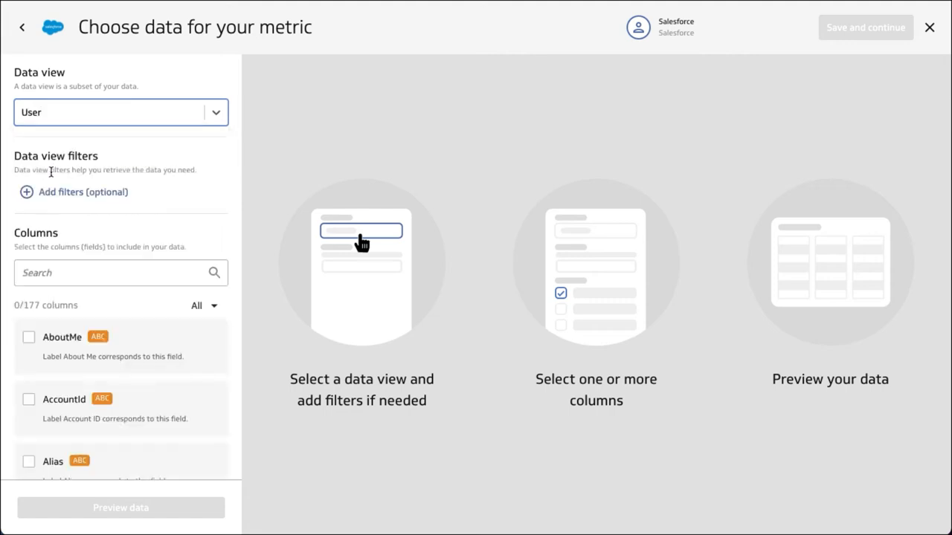
# Search the User columns for "id" and include the Id column.
pyautogui.click(69, 269)
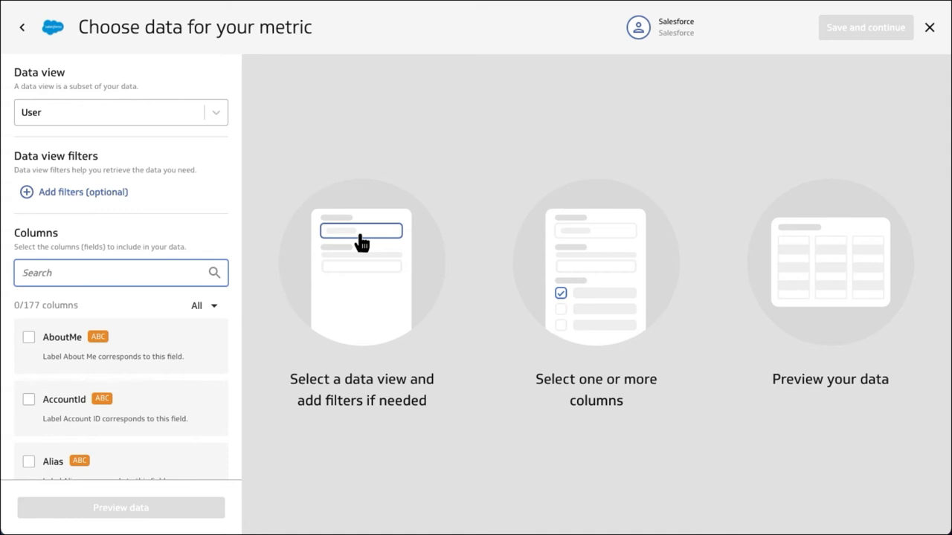
pyautogui.write('id')
pyautogui.scroll(-2, 159, 408)
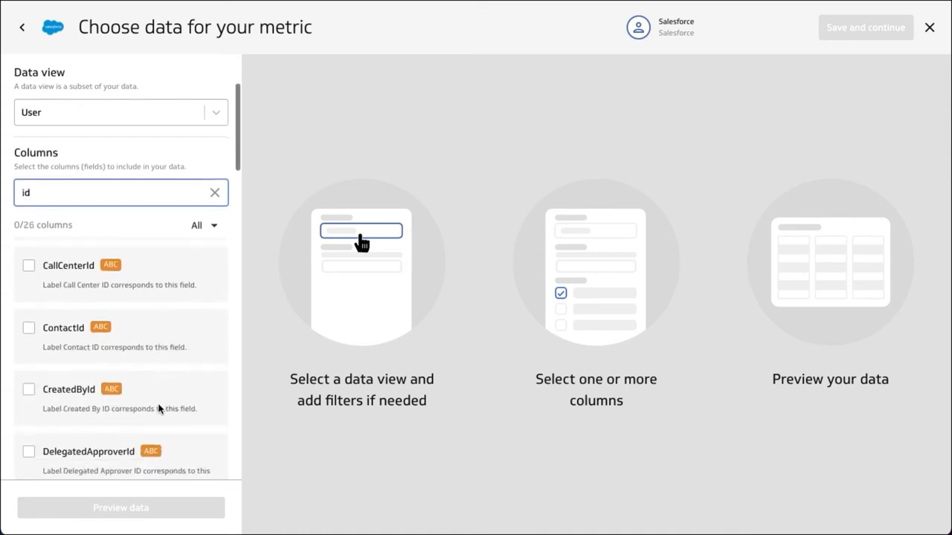
pyautogui.scroll(-4, 158, 405)
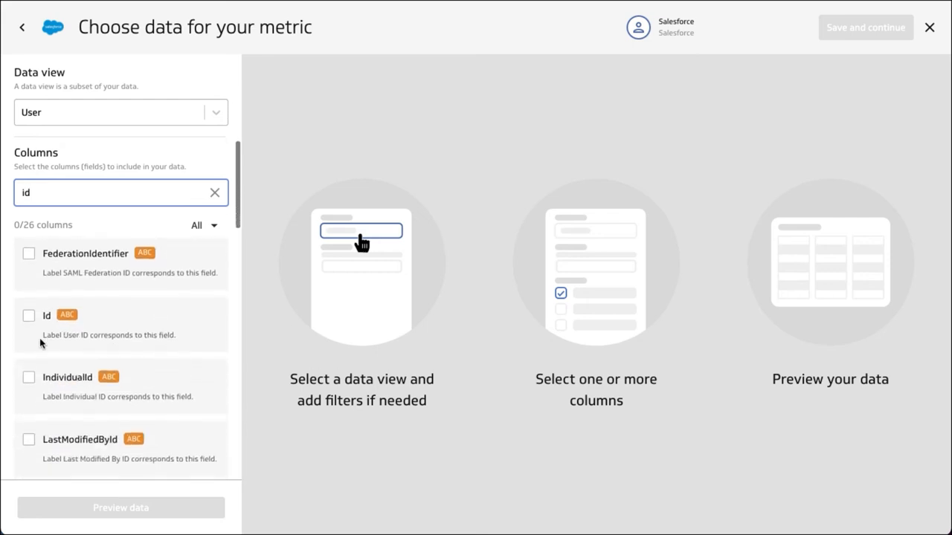
pyautogui.click(29, 318)
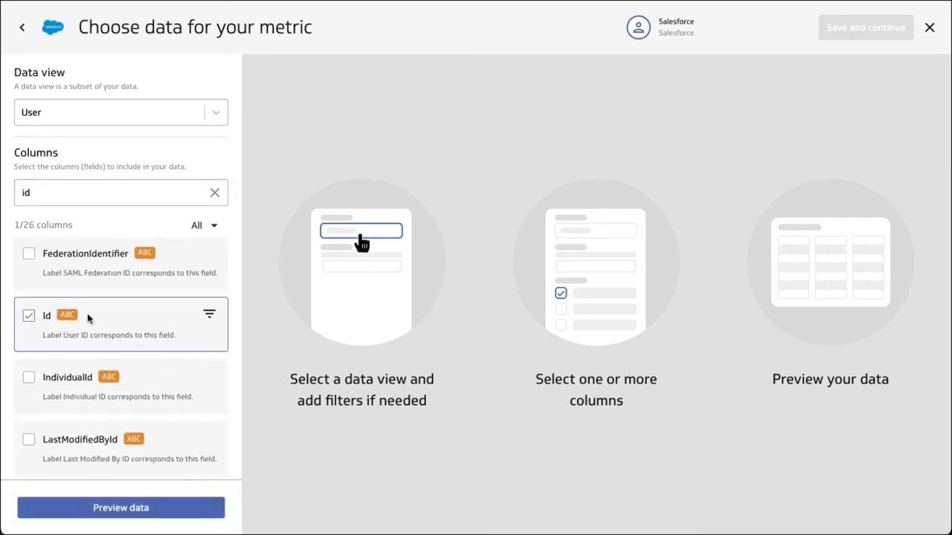
# Find and include the LastName and Title columns of the User data view.
pyautogui.doubleClick(80, 193)
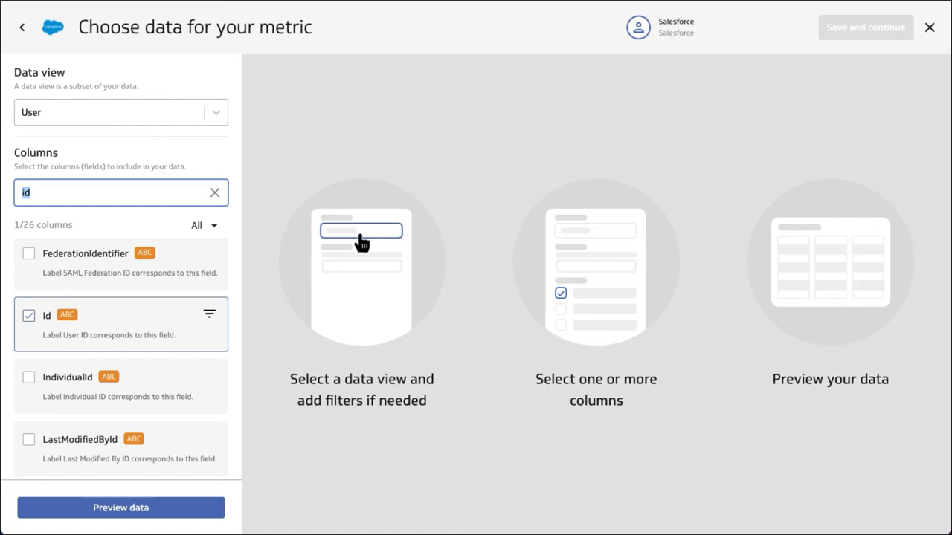
pyautogui.write('name')
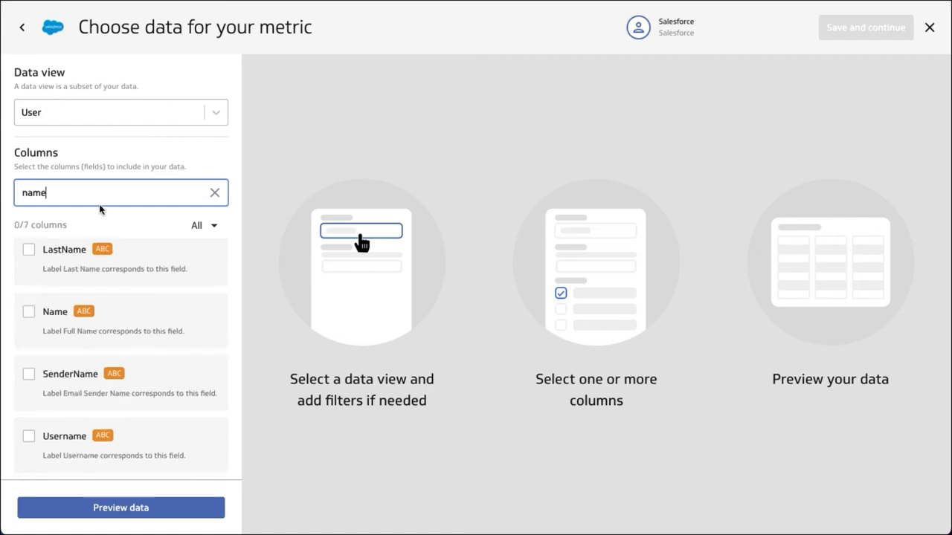
pyautogui.click(29, 251)
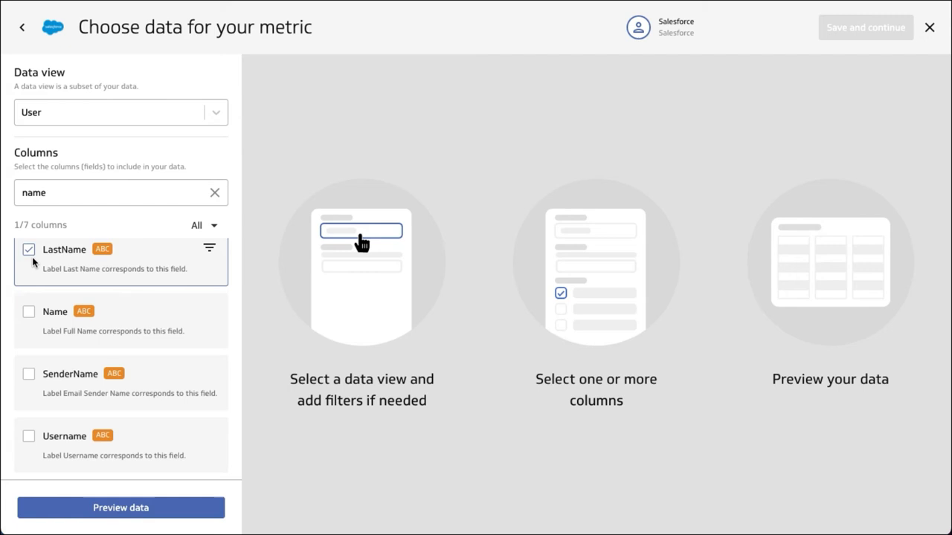
pyautogui.doubleClick(71, 195)
pyautogui.write('title')
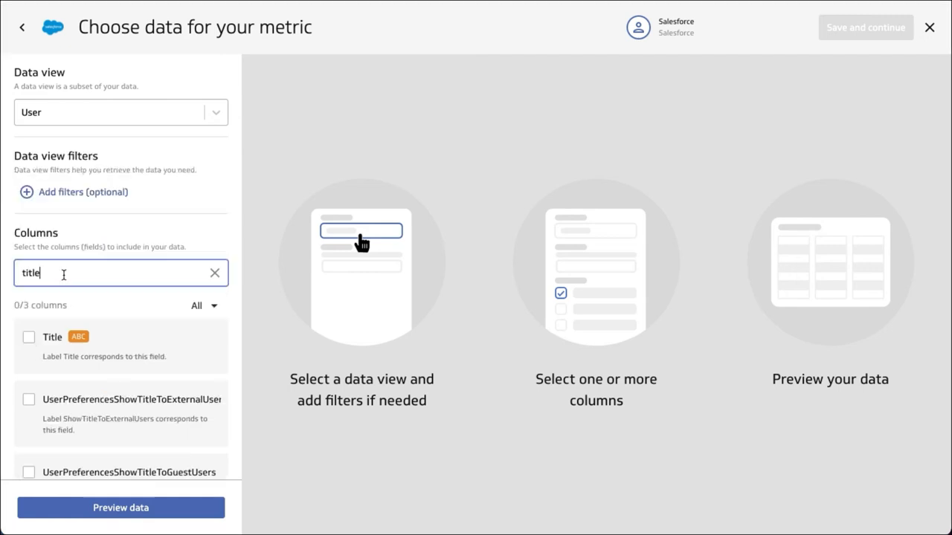
pyautogui.click(29, 339)
# Add the UserType column to the selection, preview the User data, and clear the column search.
pyautogui.moveTo(58, 276); pyautogui.dragTo(13, 275)
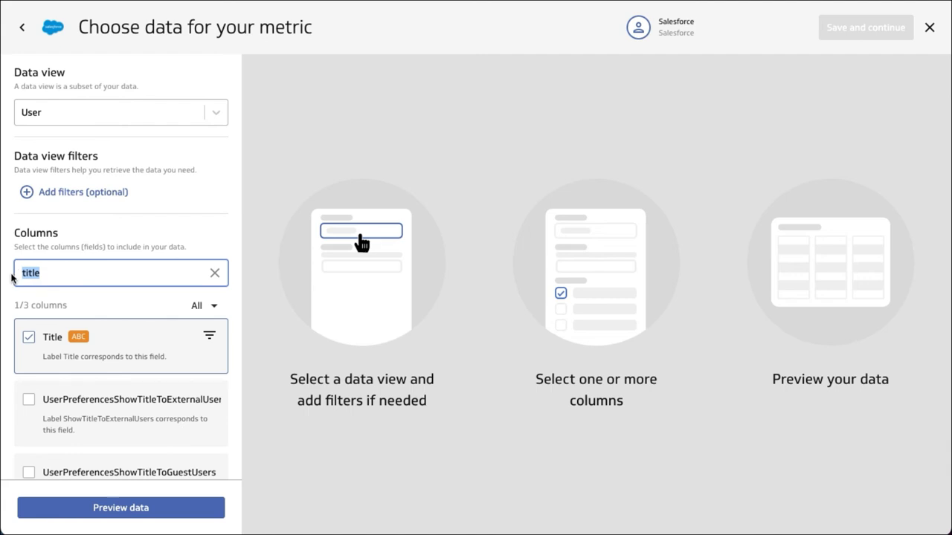
pyautogui.write('usertyp')
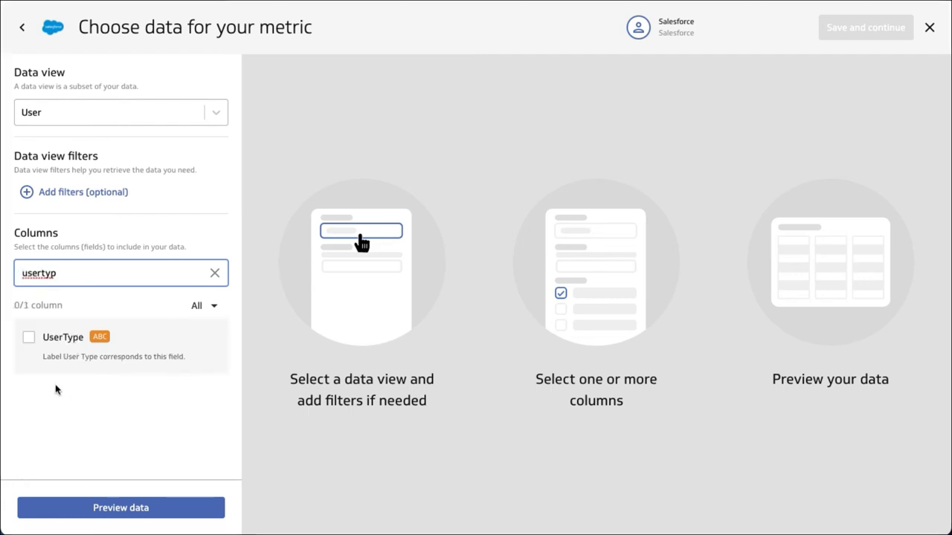
pyautogui.click(28, 339)
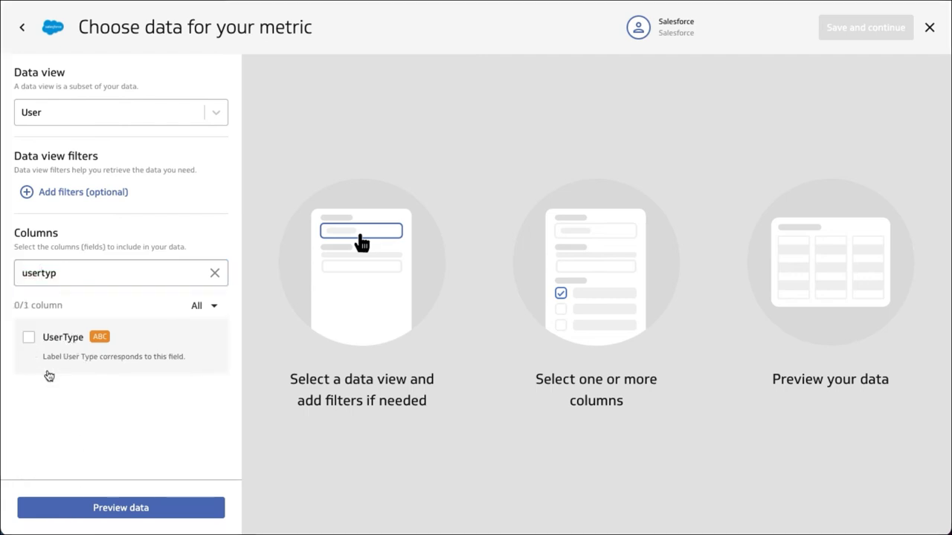
pyautogui.click(113, 508)
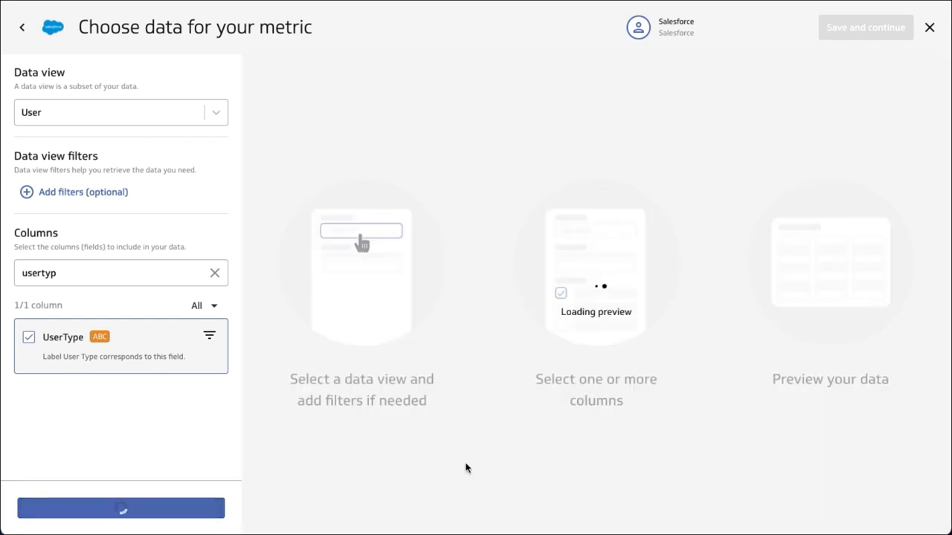
pyautogui.click(214, 272)
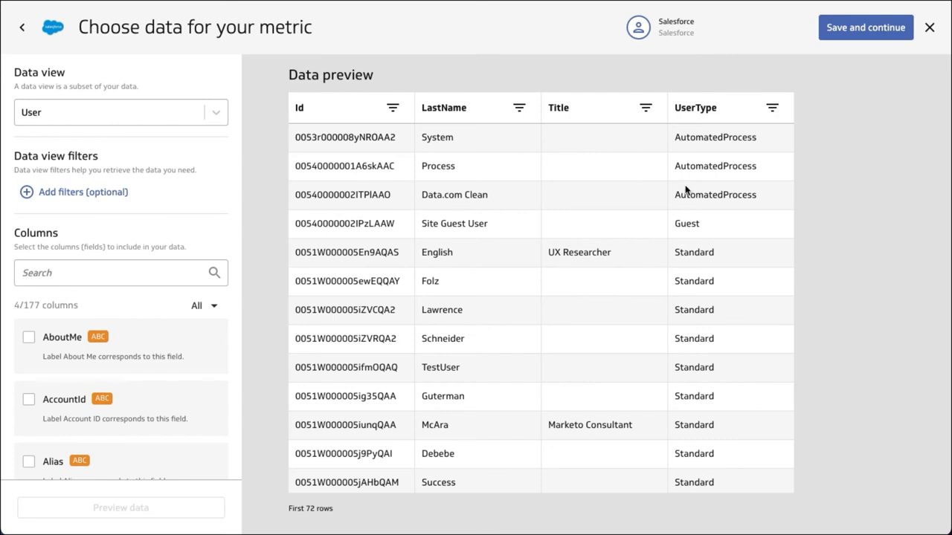
# Filter the previewed data to rows where UserType equals "Standard" and apply the filter.
pyautogui.click(773, 110)
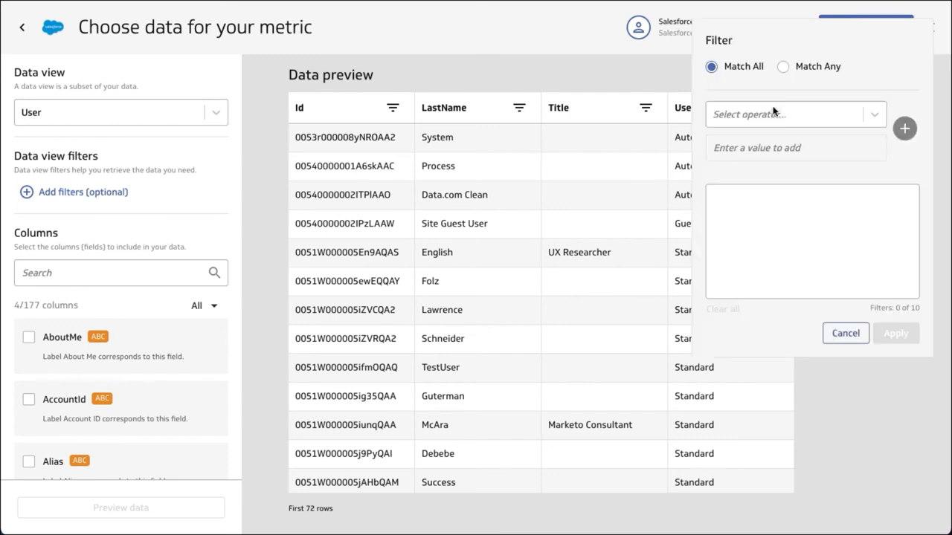
pyautogui.click(773, 116)
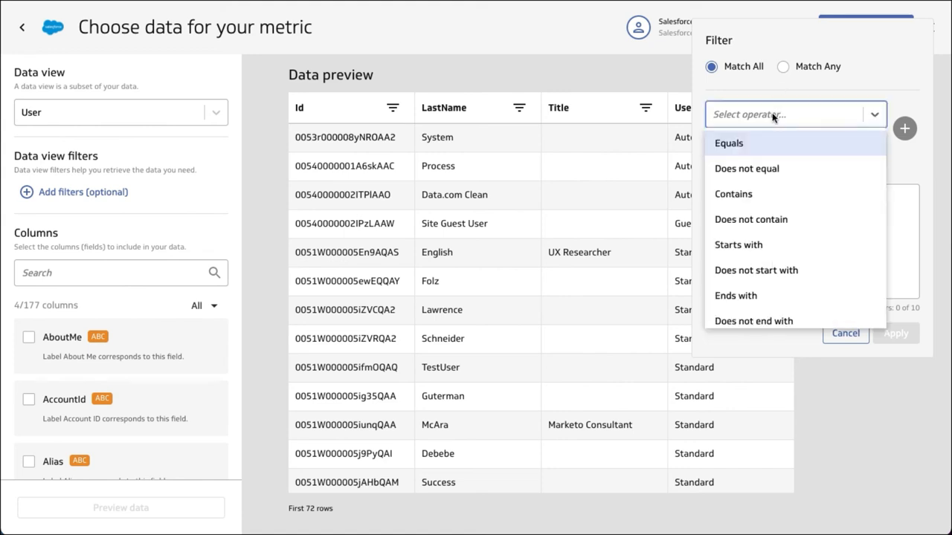
pyautogui.click(729, 142)
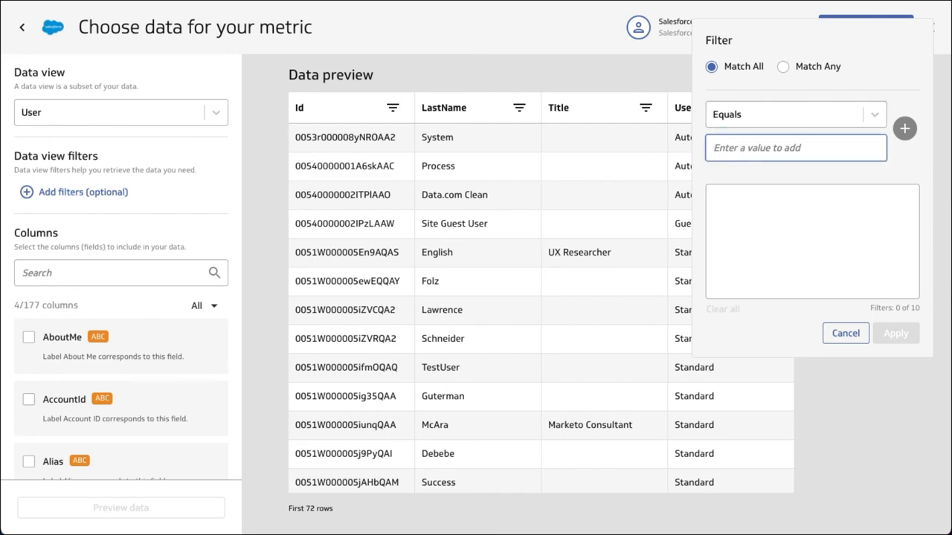
pyautogui.write('St')
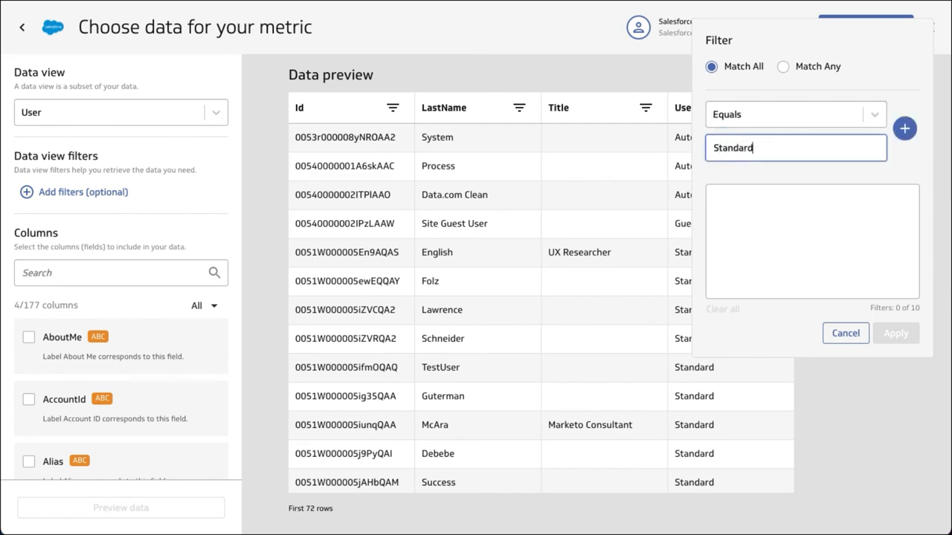
pyautogui.write('andard')
pyautogui.click(904, 129)
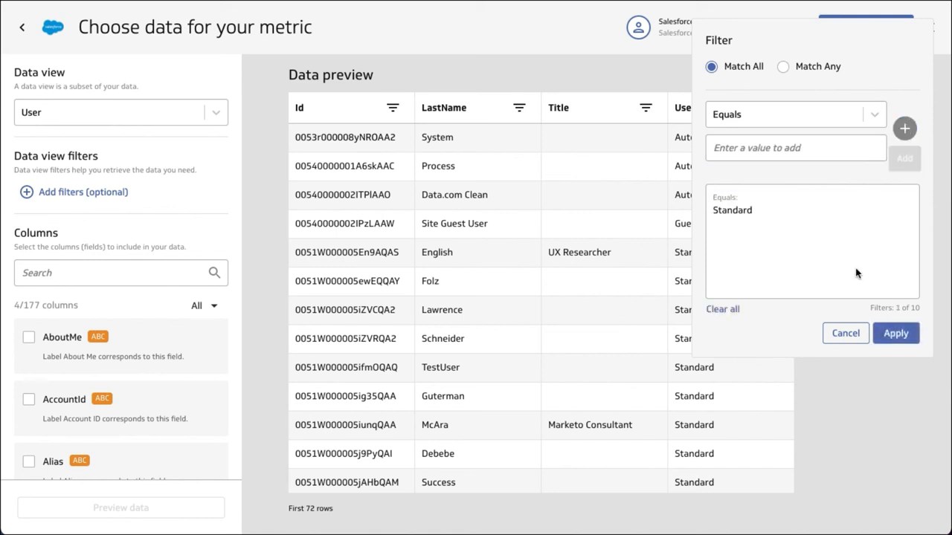
pyautogui.click(896, 334)
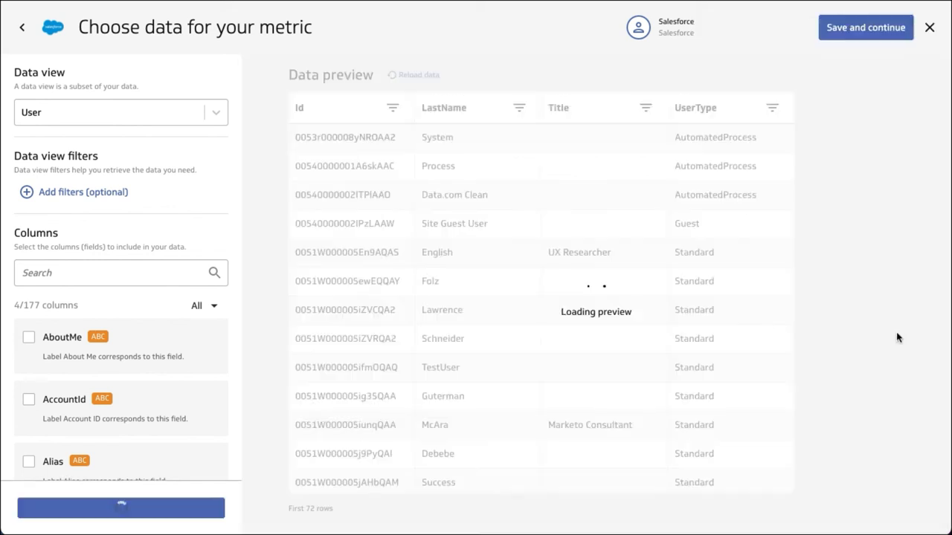